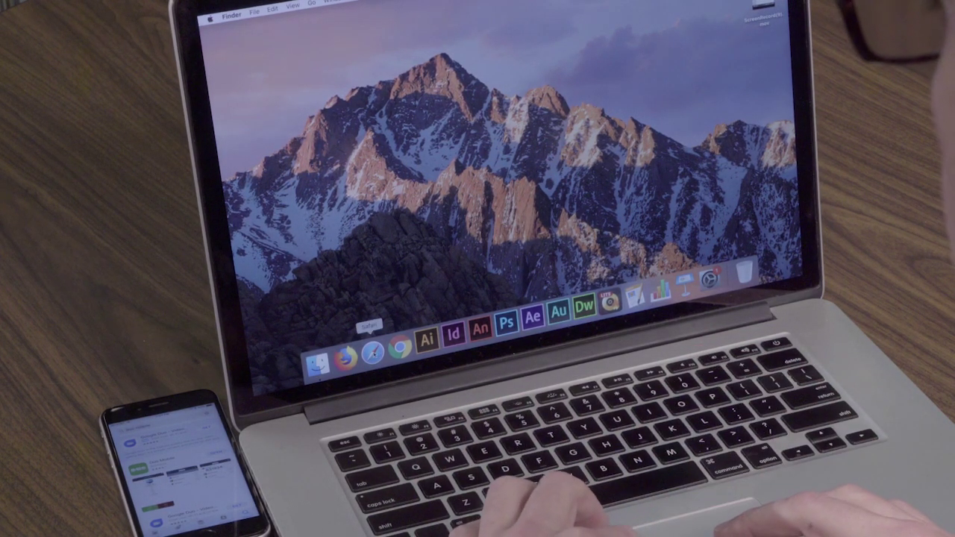
left_click(372, 350)
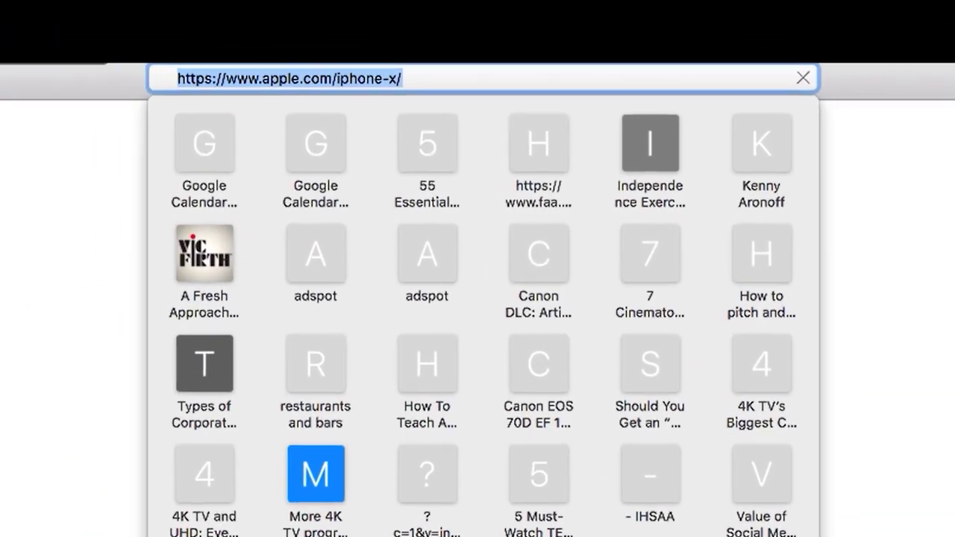
type("www.purd")
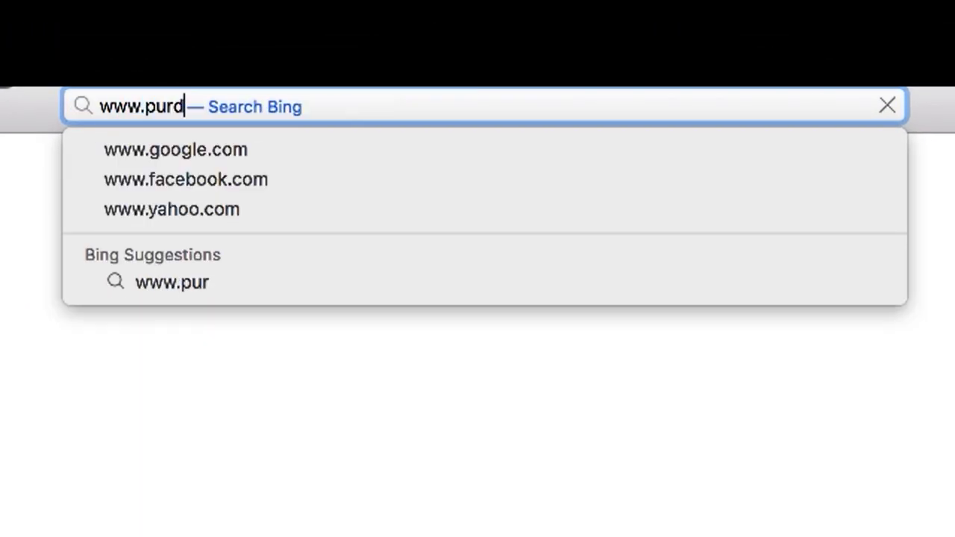
type("ue.edu")
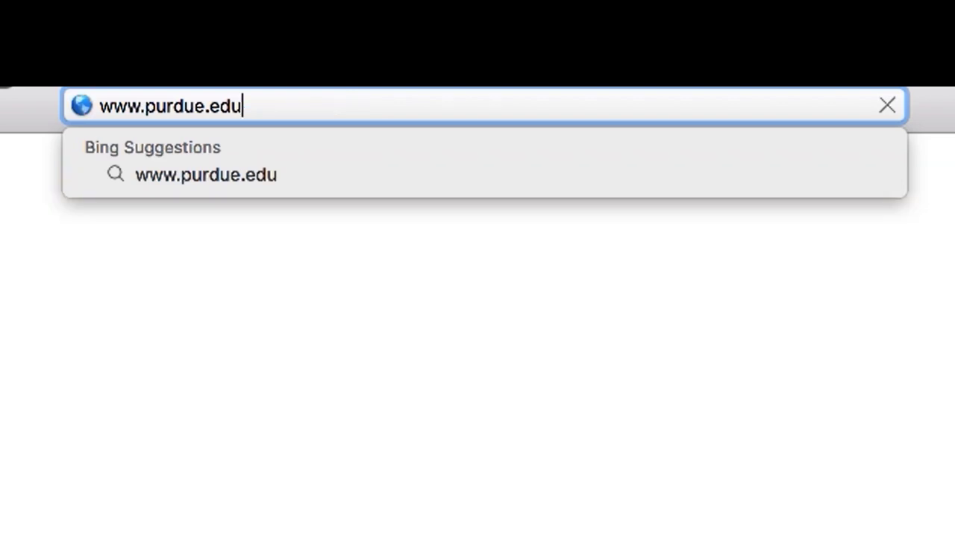
type("/boilerkey")
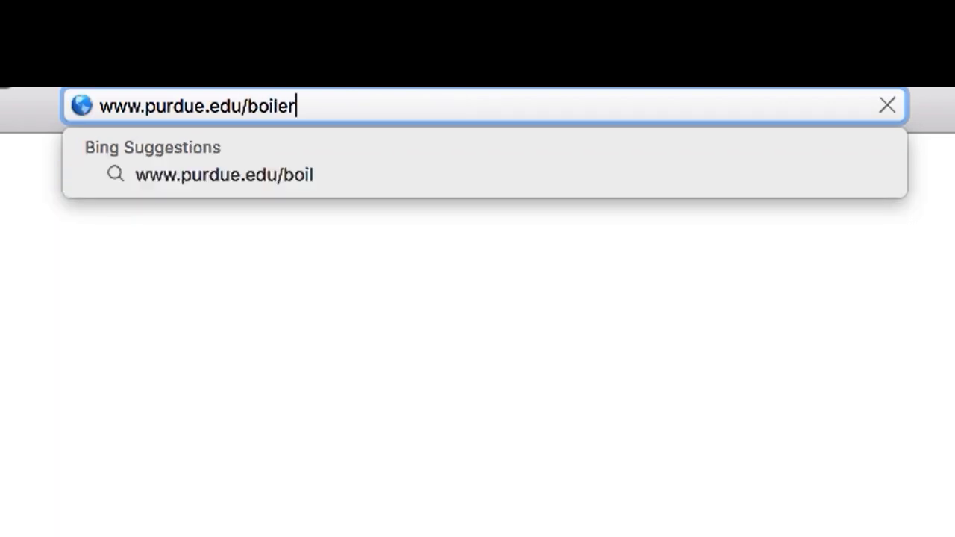
key("Return")
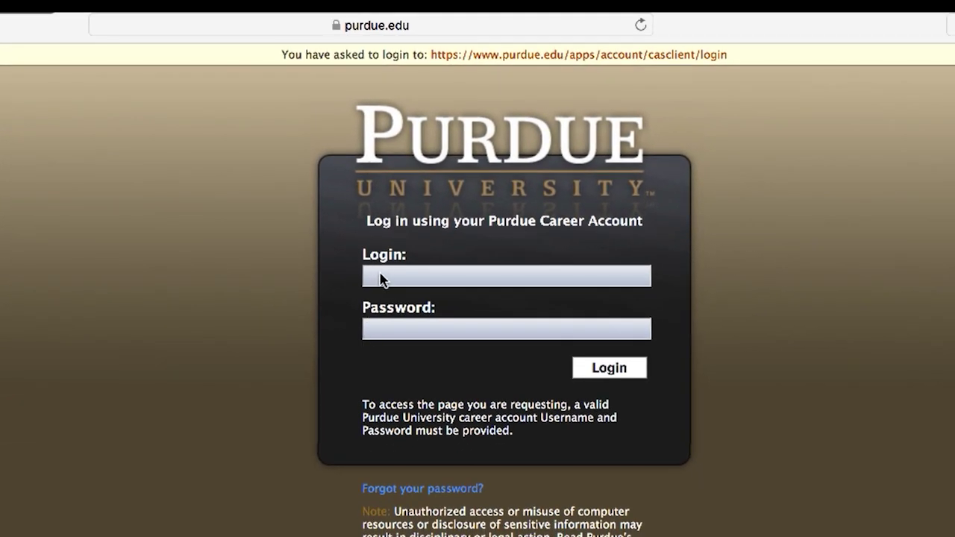
- Sign in with the career account login and password
left_click(381, 278)
type("g107")
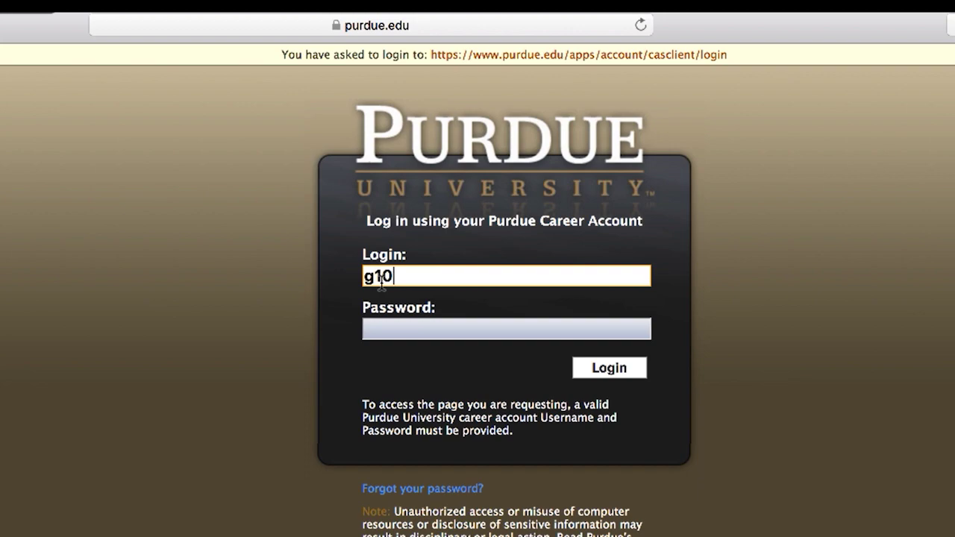
type("9344")
key("Tab")
type("•••••••")
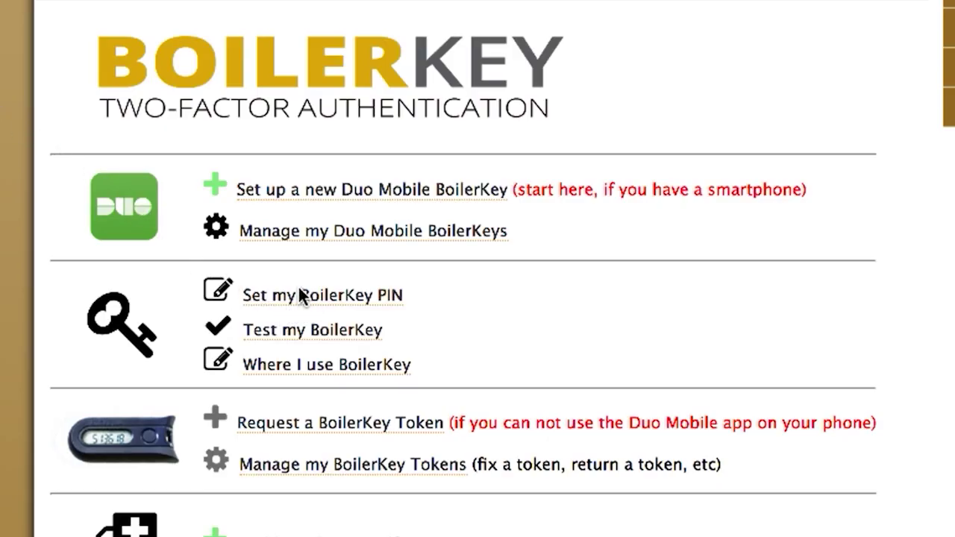
- Set a new four-digit BoilerKey PIN, entering it twice to confirm
left_click(299, 299)
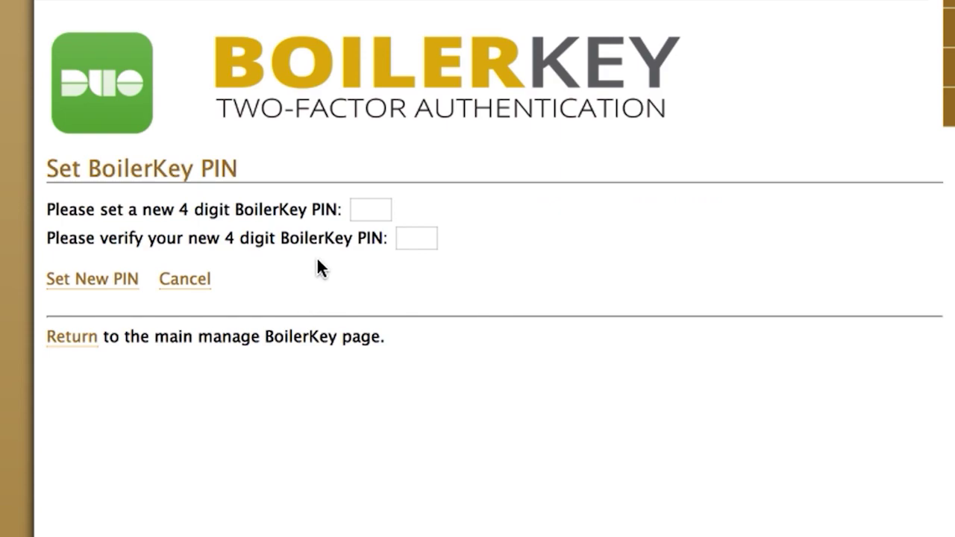
left_click(367, 213)
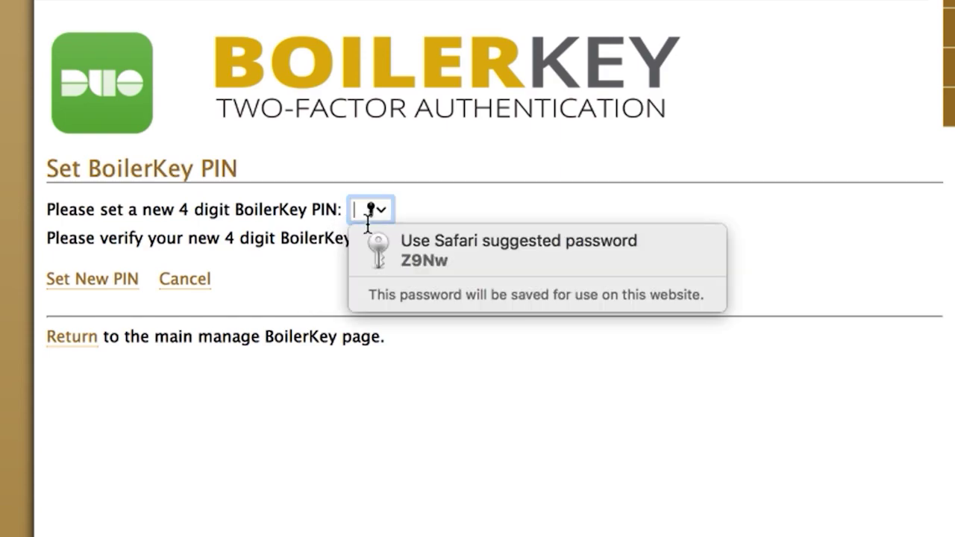
type("1")
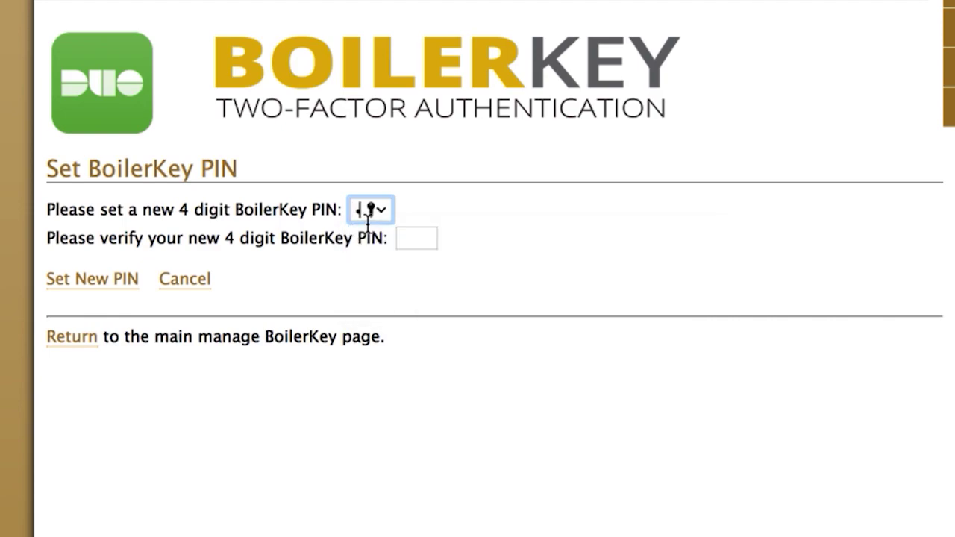
type("234")
left_click(398, 247)
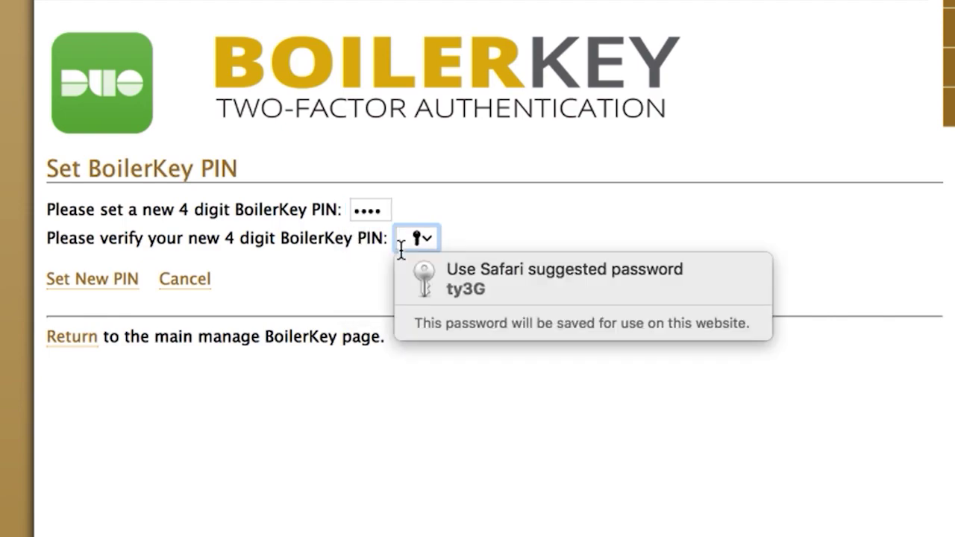
type("1")
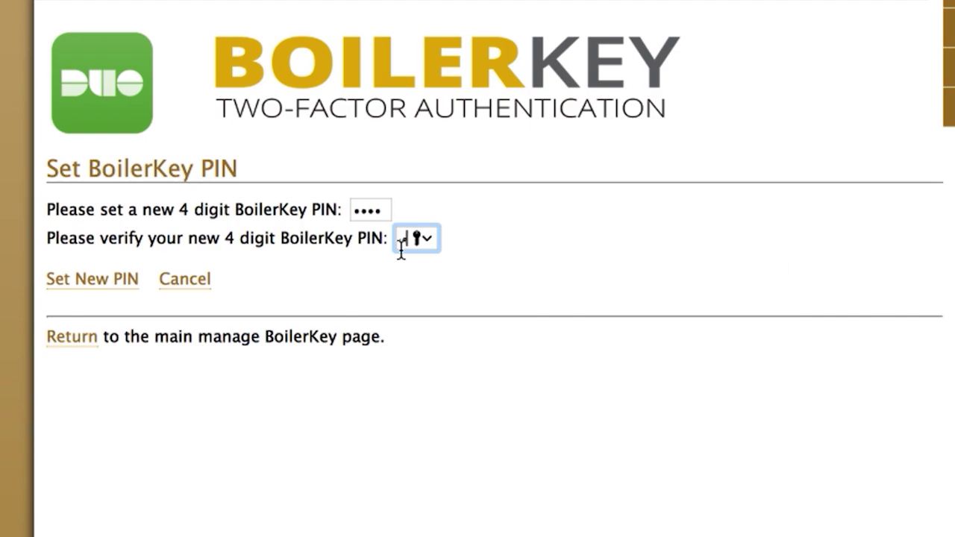
type("234")
left_click(112, 287)
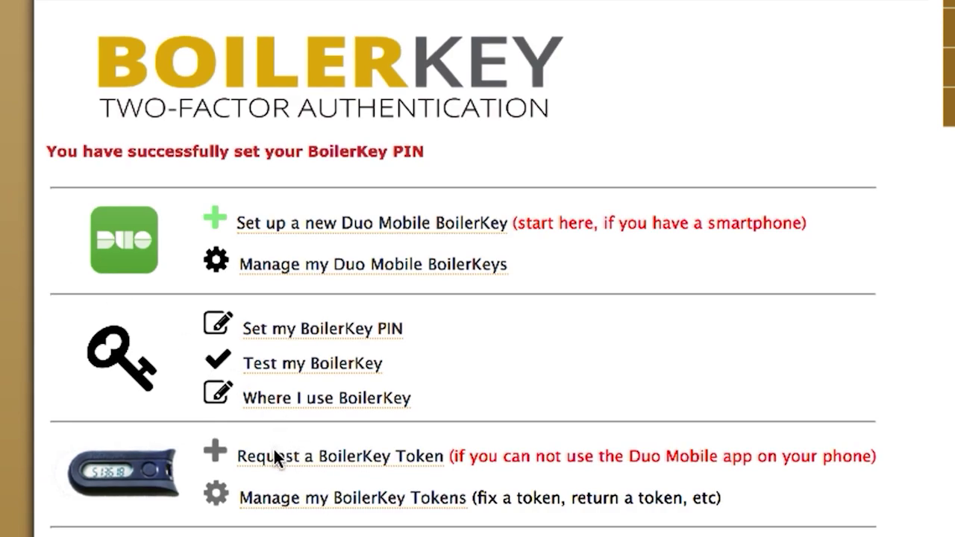
- Request a BoilerKey token from the administrators, verifying with the BoilerKey PIN
left_click(316, 459)
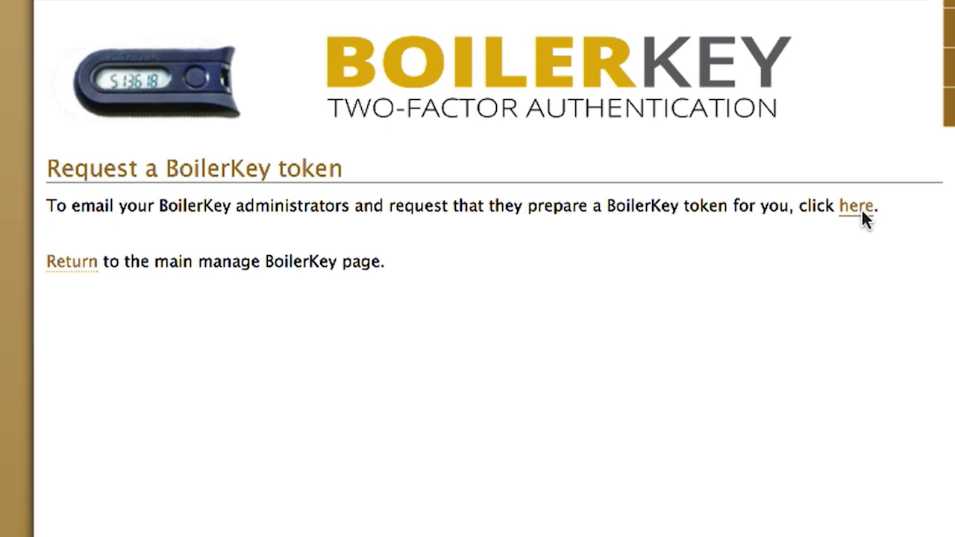
left_click(859, 207)
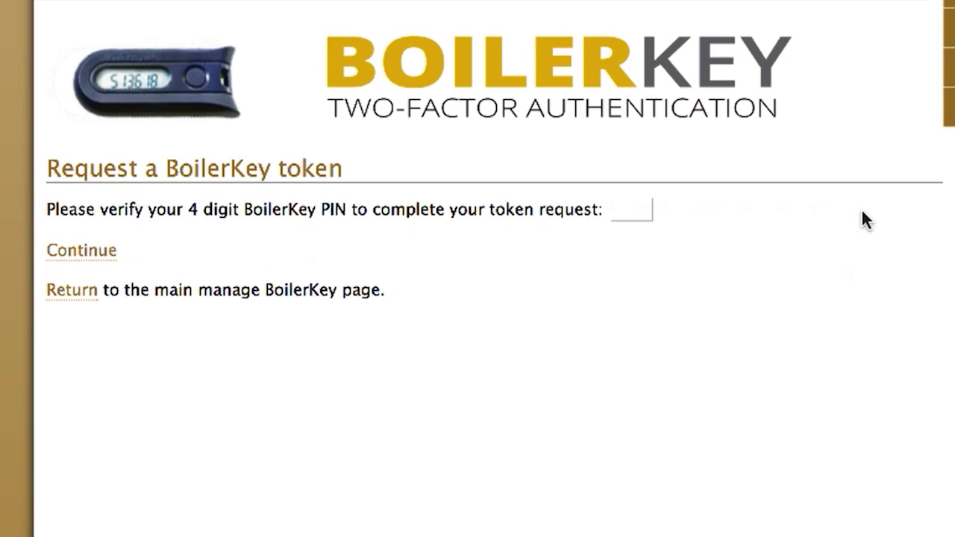
left_click(622, 224)
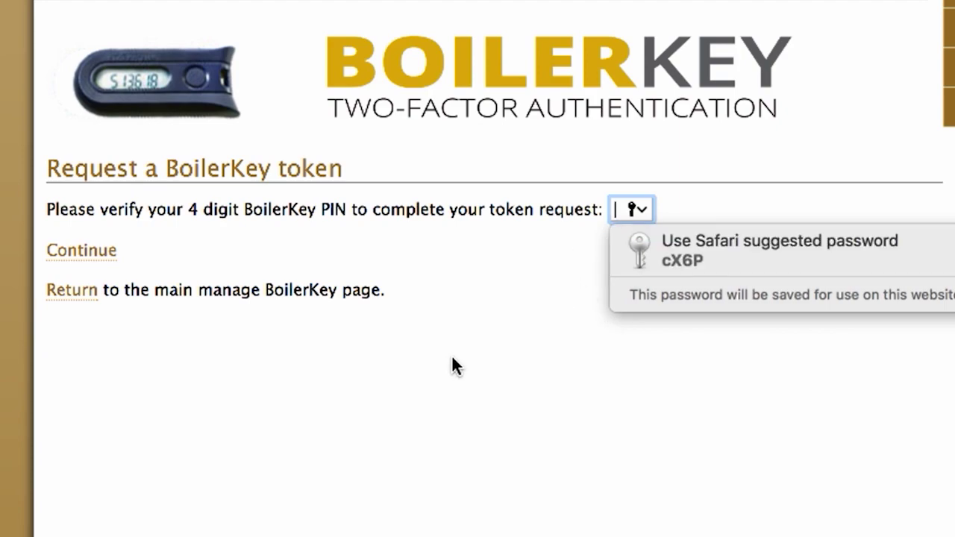
type("1")
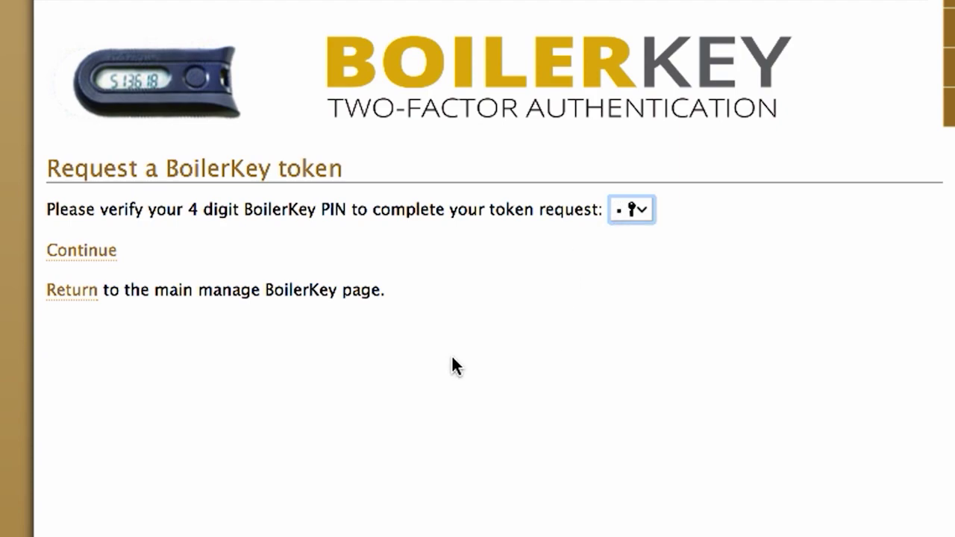
type("234")
left_click(76, 255)
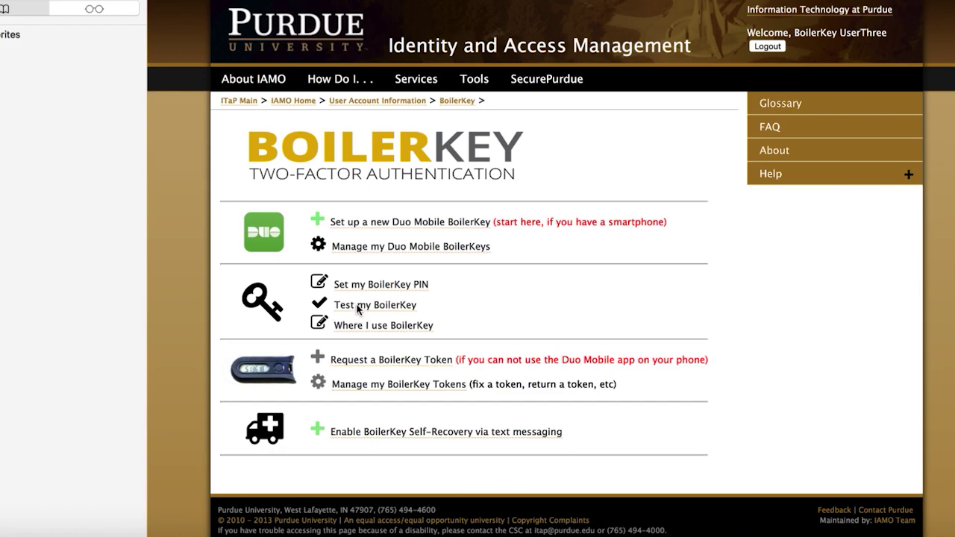
- Run the BoilerKey test with the career login and 'PIN,push' password, declining to save the password
left_click(357, 309)
left_click(266, 322)
type("g107")
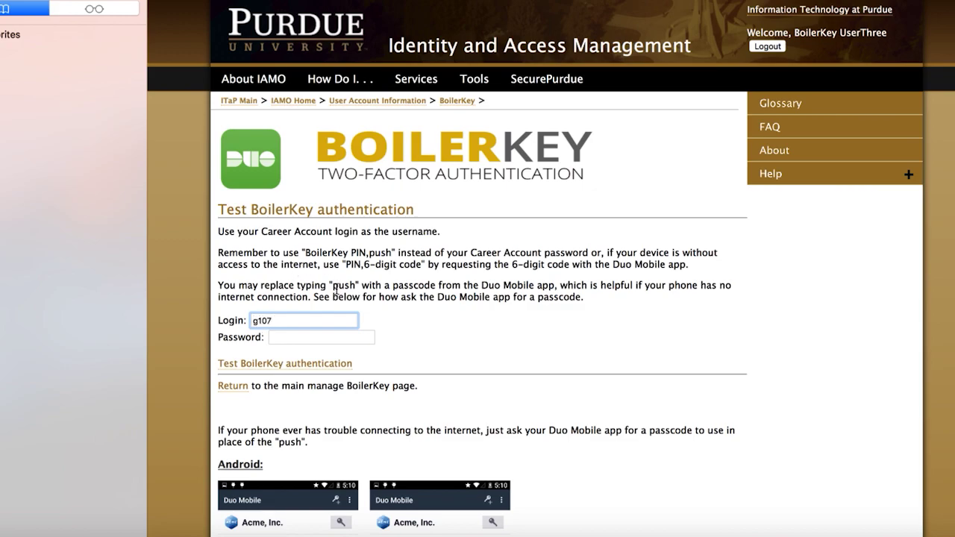
type("9343")
left_click(289, 340)
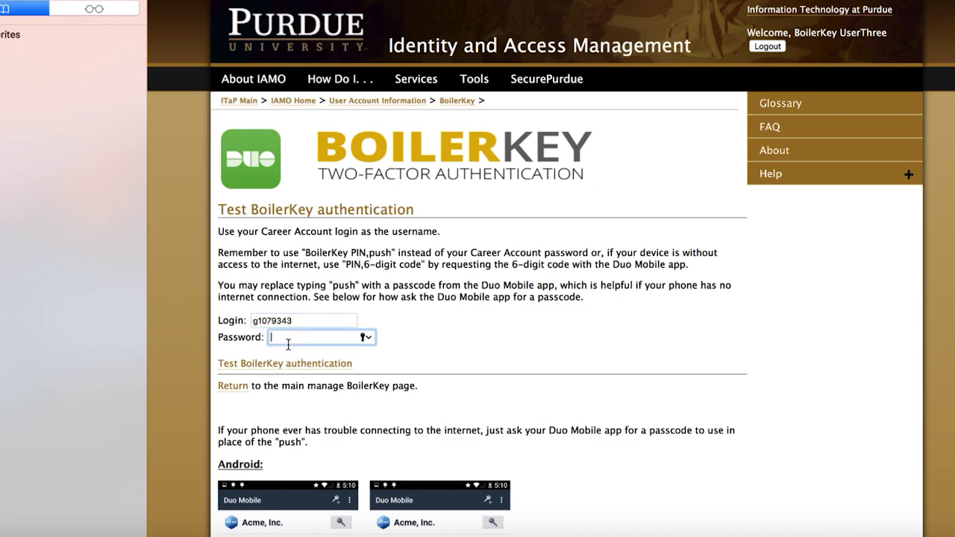
type("••••••,push")
key("Return")
left_click(517, 57)
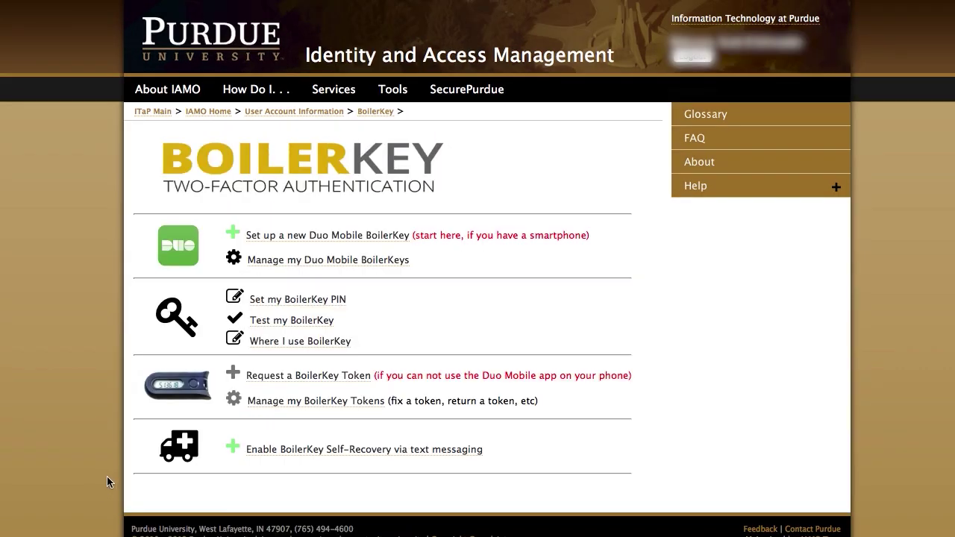
- Under Where I use BoilerKey, require it for the employee portal, then open OneCampus Portal
left_click(279, 344)
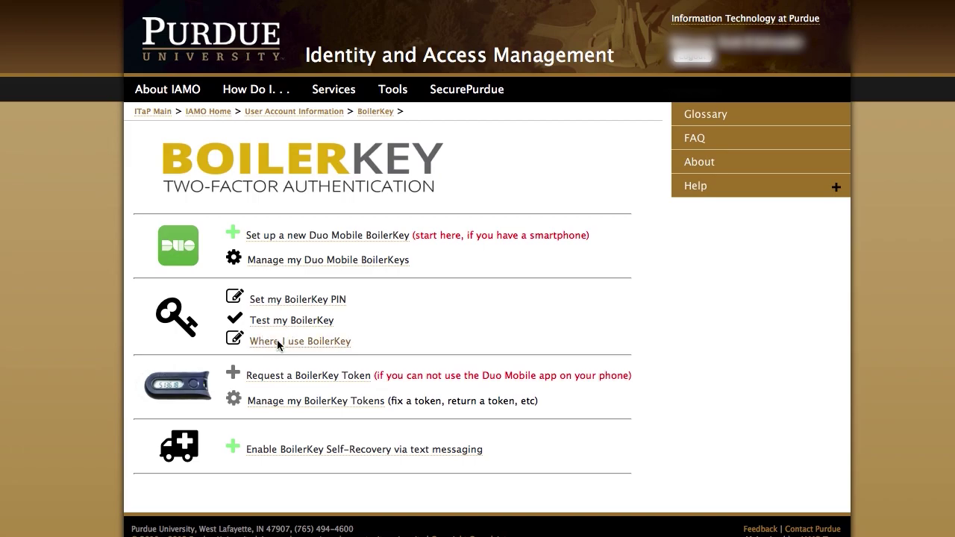
scroll(282, 347, "down", 5)
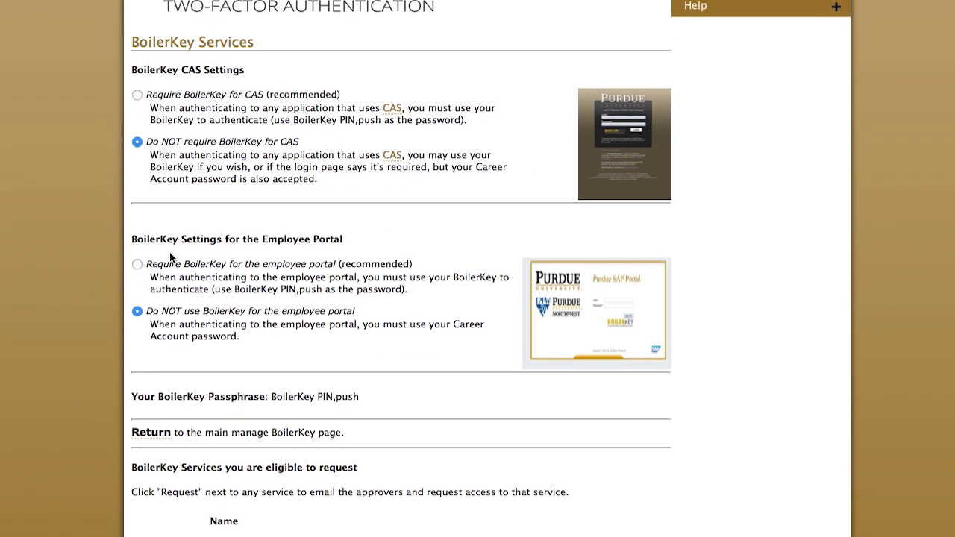
left_click(137, 238)
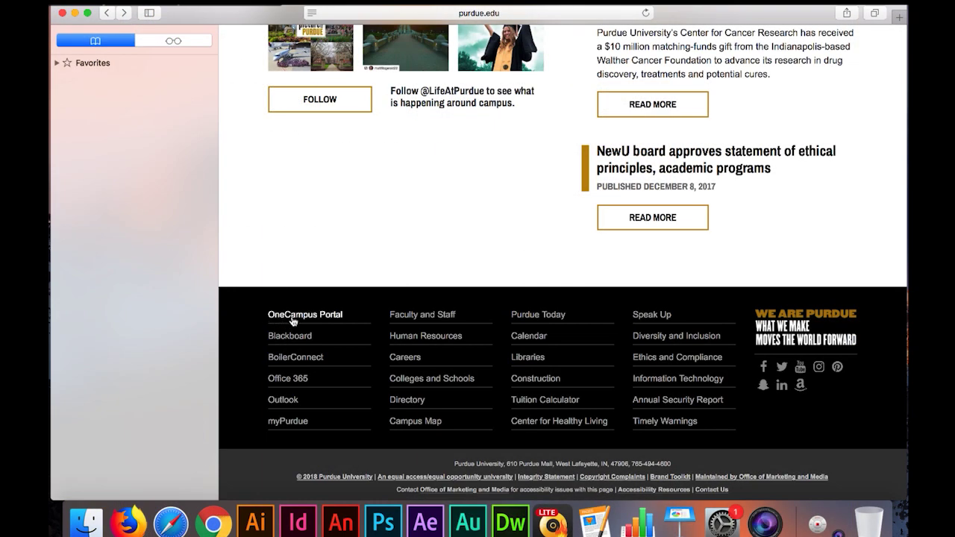
left_click(293, 319)
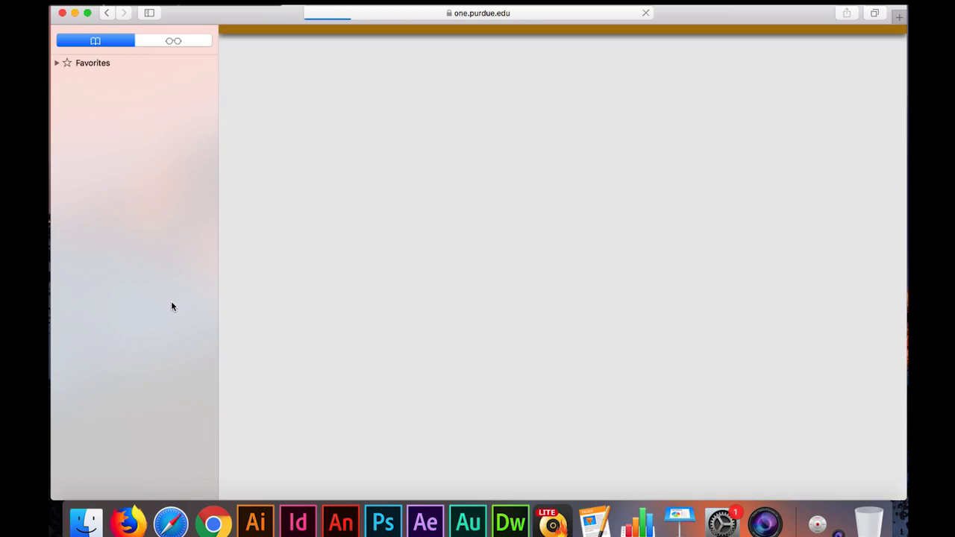